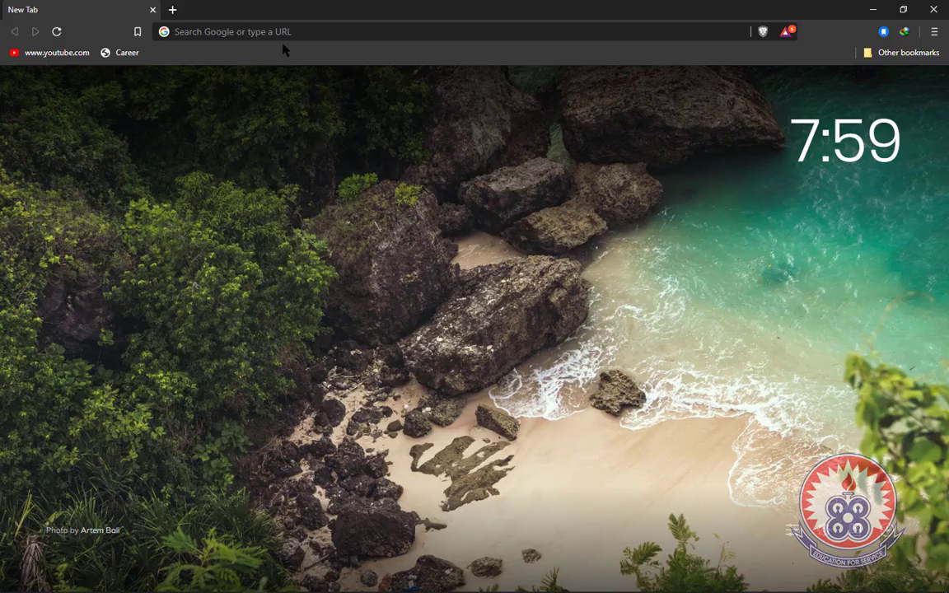
- Load moodle.uew.edu.gh in the Chrome address bar
click(287, 32)
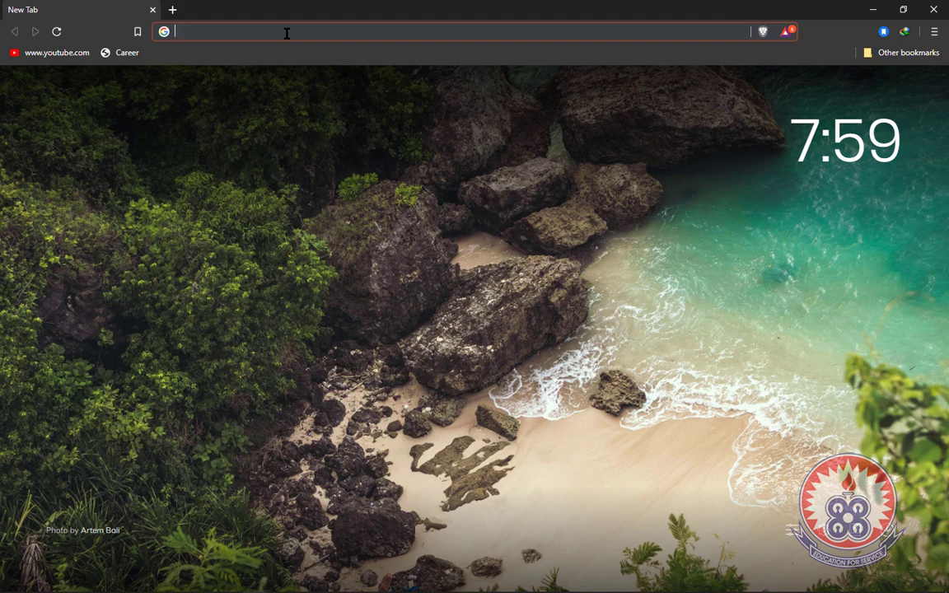
text(moo)
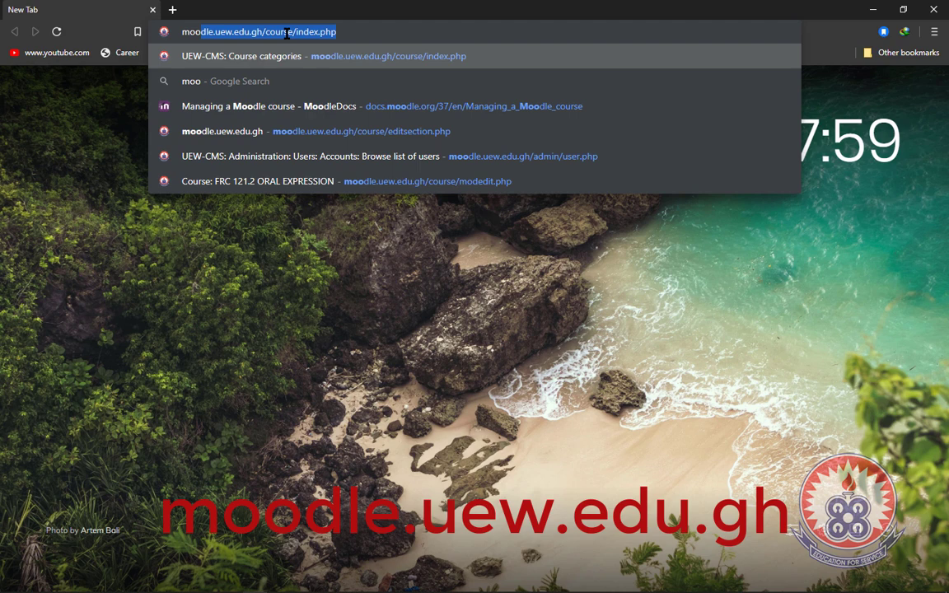
text(dle)
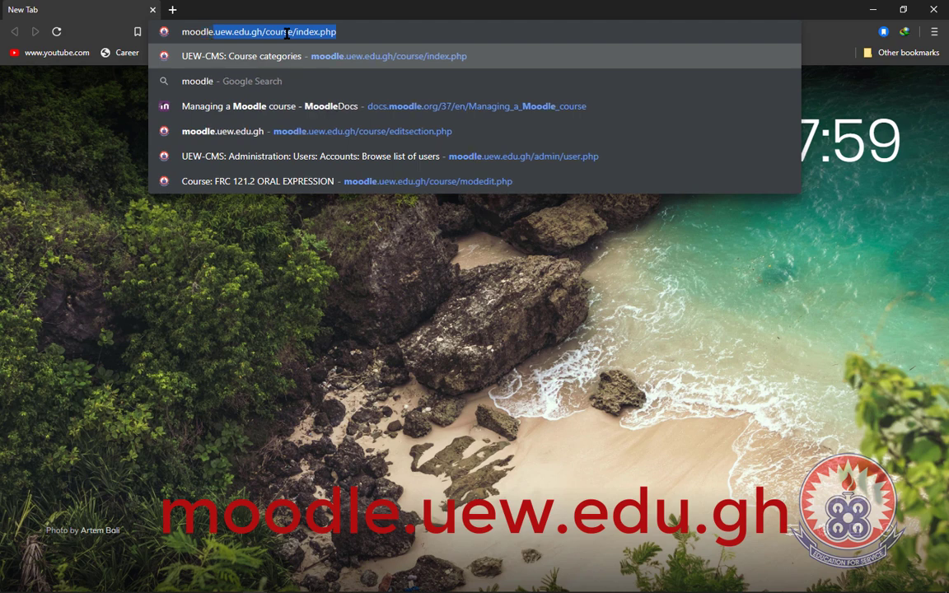
text(.uew.)
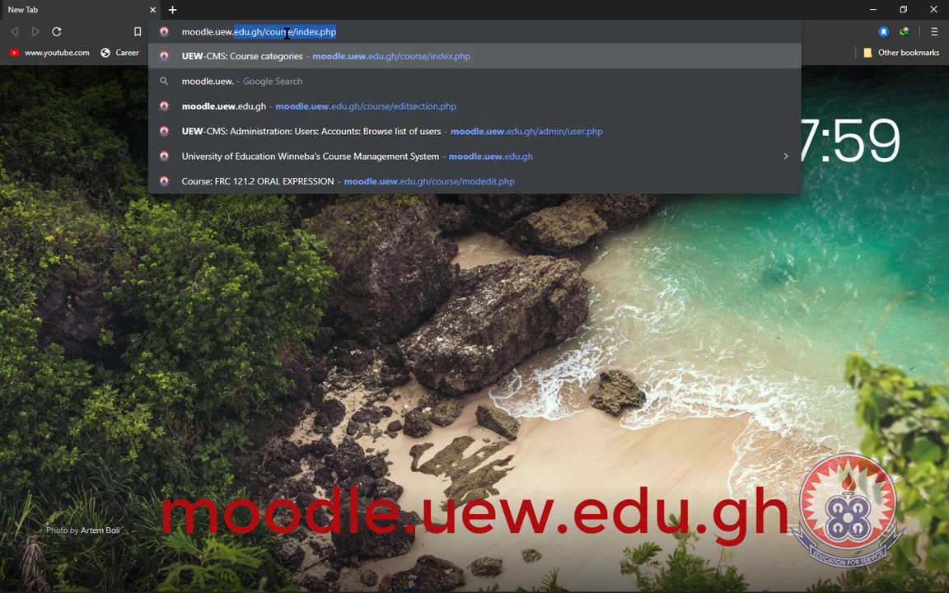
text(edu.gh)
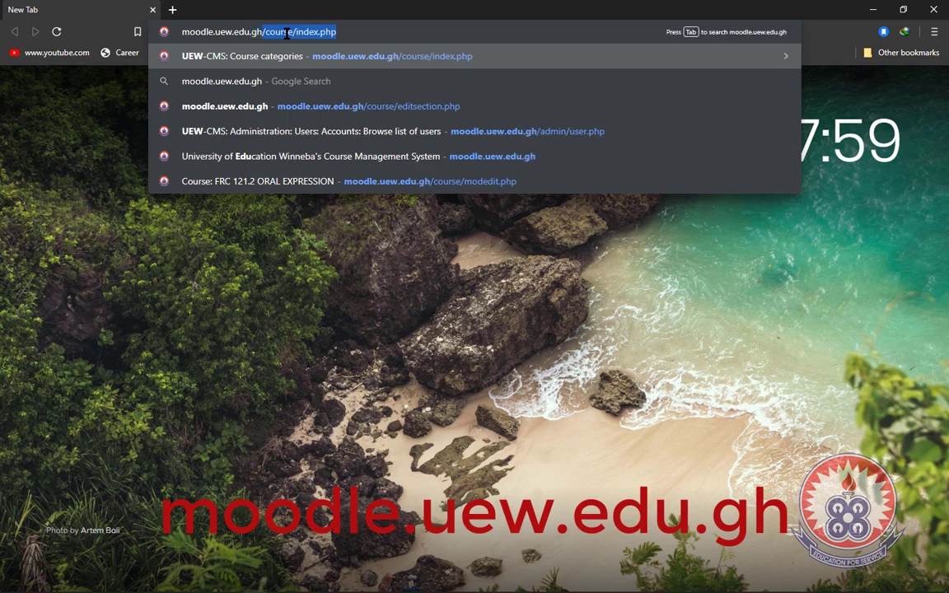
key(Return)
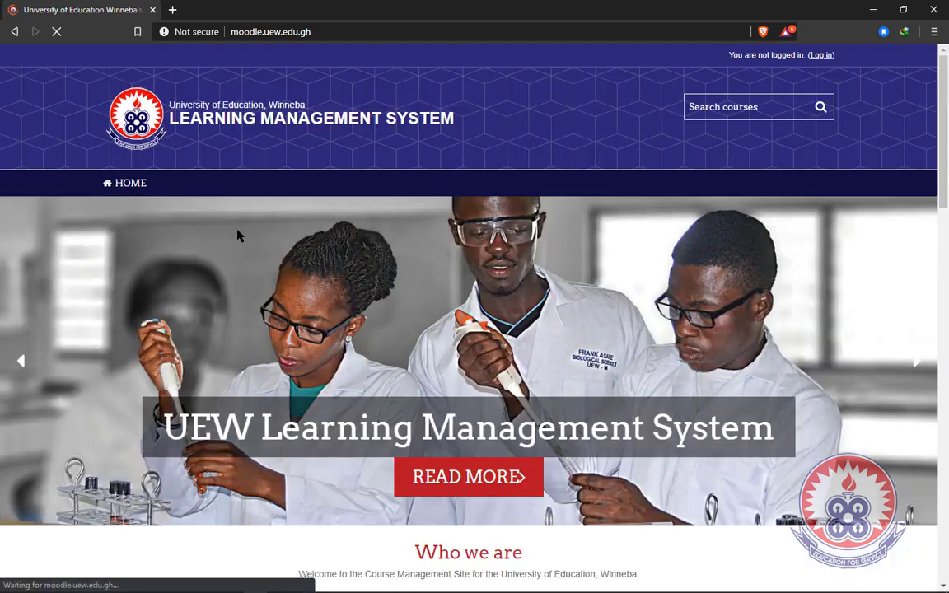
scroll(261, 282, down, 2)
scroll(262, 281, down, 5)
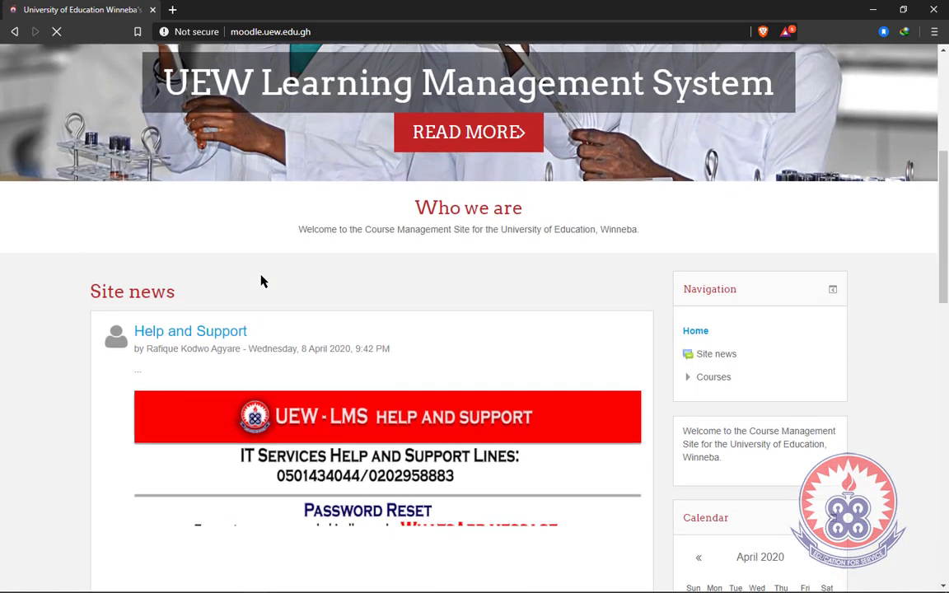
scroll(262, 281, down, 5)
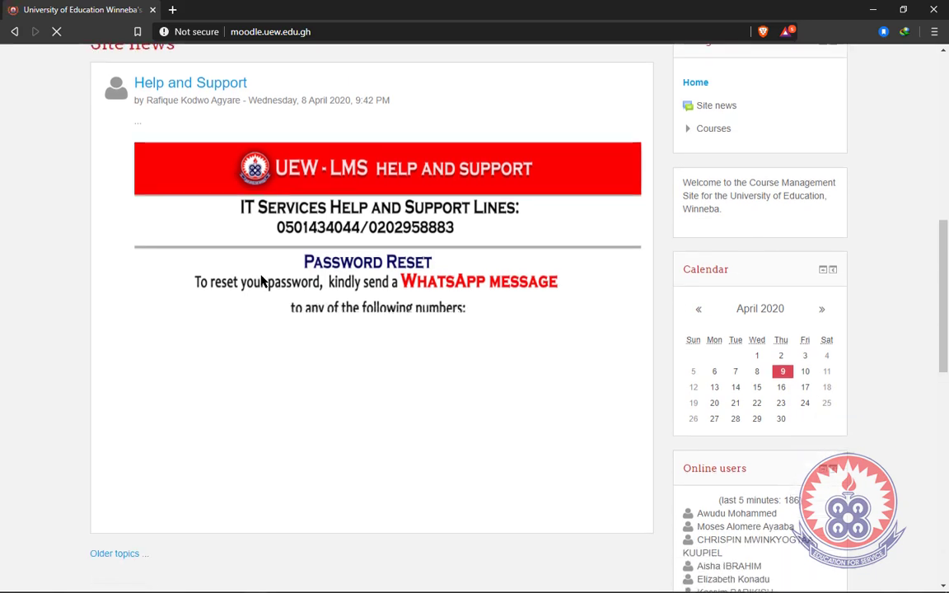
scroll(262, 281, up, 6)
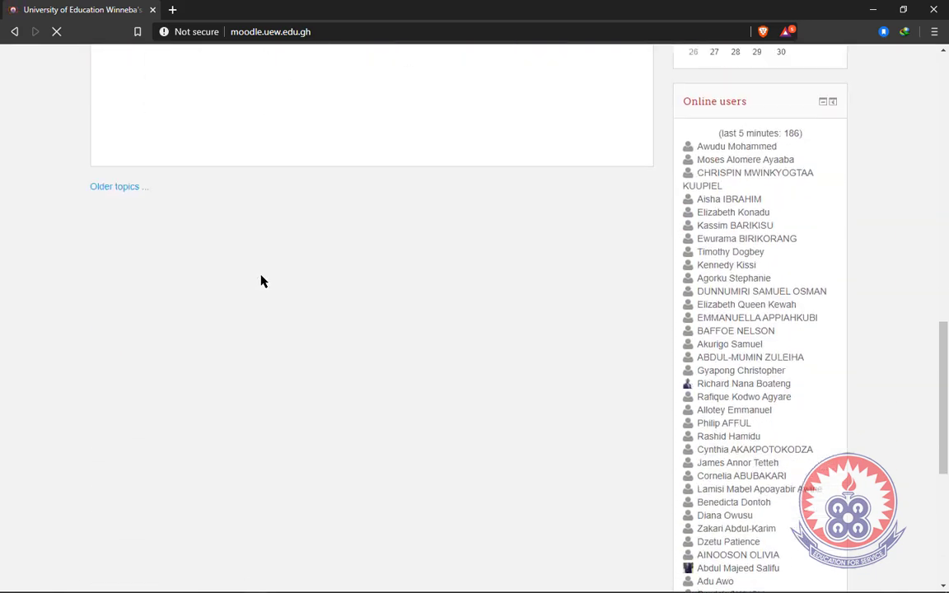
scroll(262, 282, up, 6)
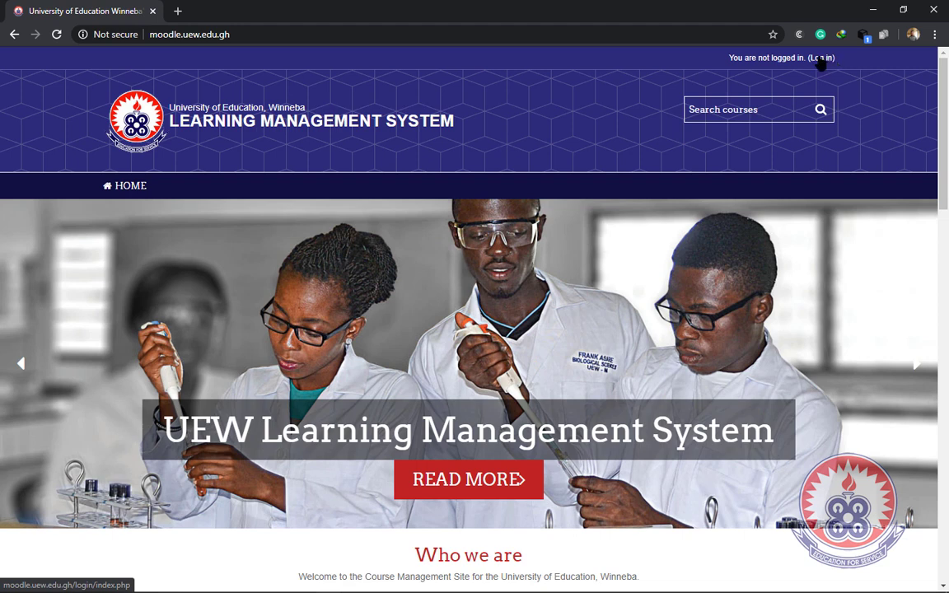
- Open the login page and highlight the 'Is this your first time here?' Index Number note
click(821, 61)
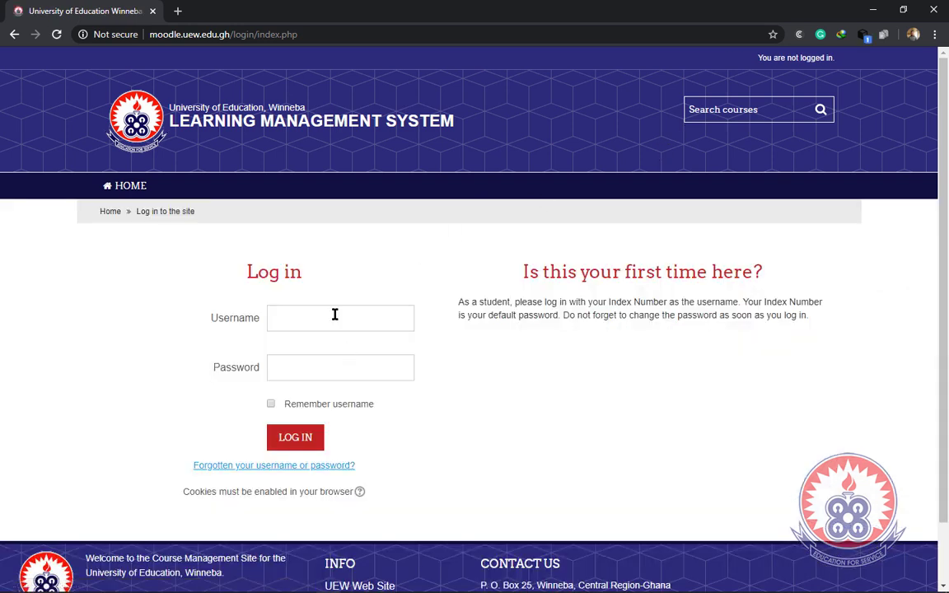
click(362, 364)
drag(521, 273, 770, 275)
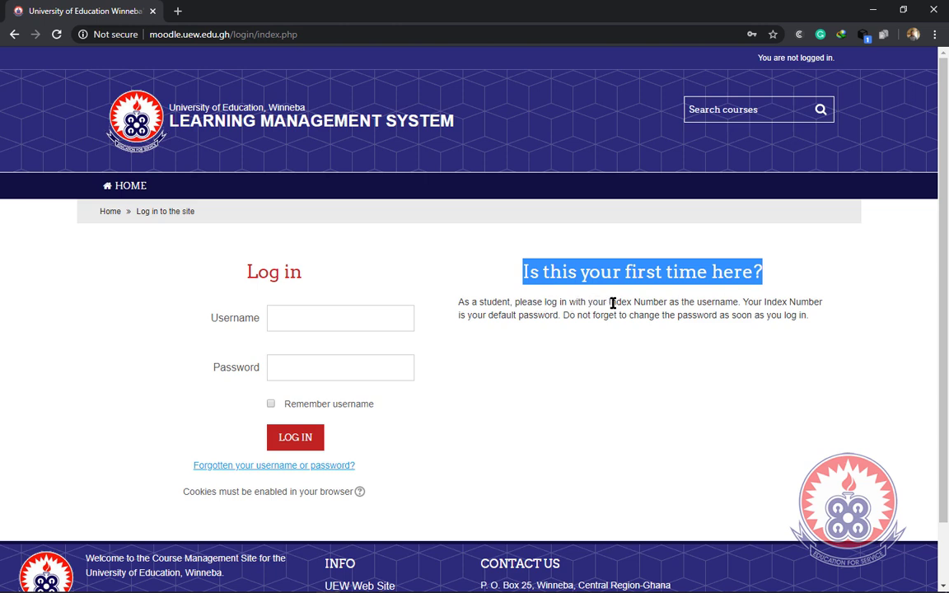
drag(605, 302, 560, 318)
click(761, 304)
click(333, 317)
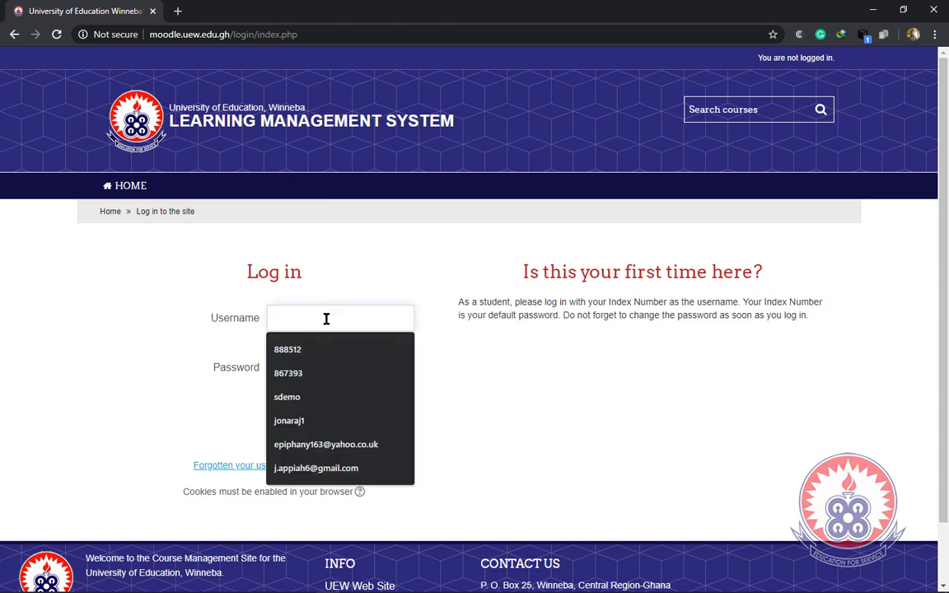
click(230, 351)
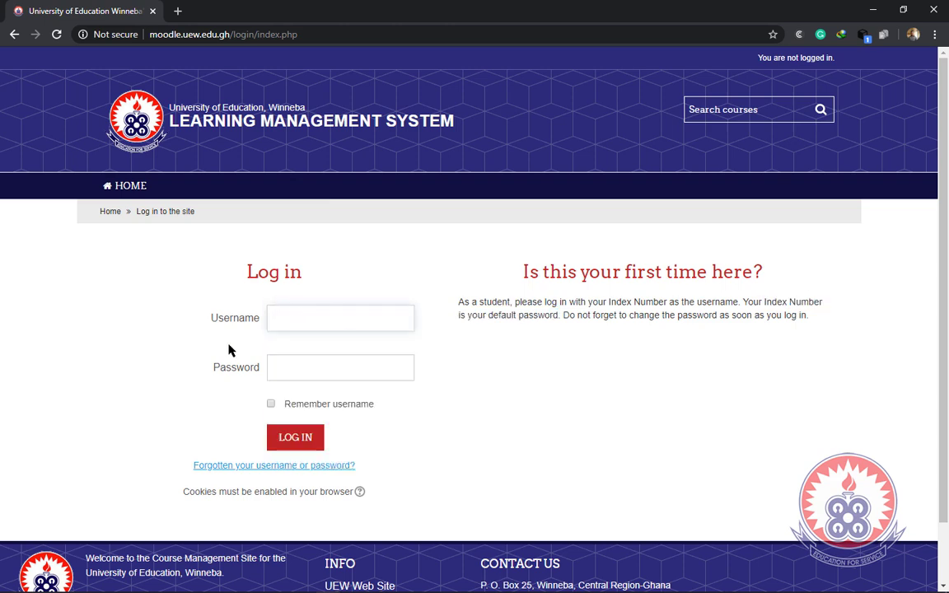
click(301, 368)
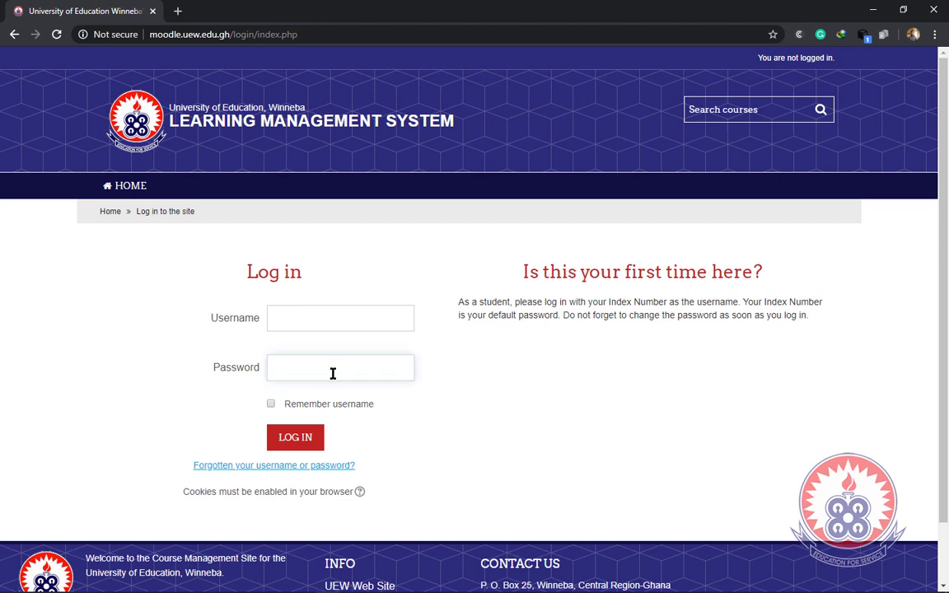
- Enter the index number as username, then highlight the reminder to change the password
click(329, 313)
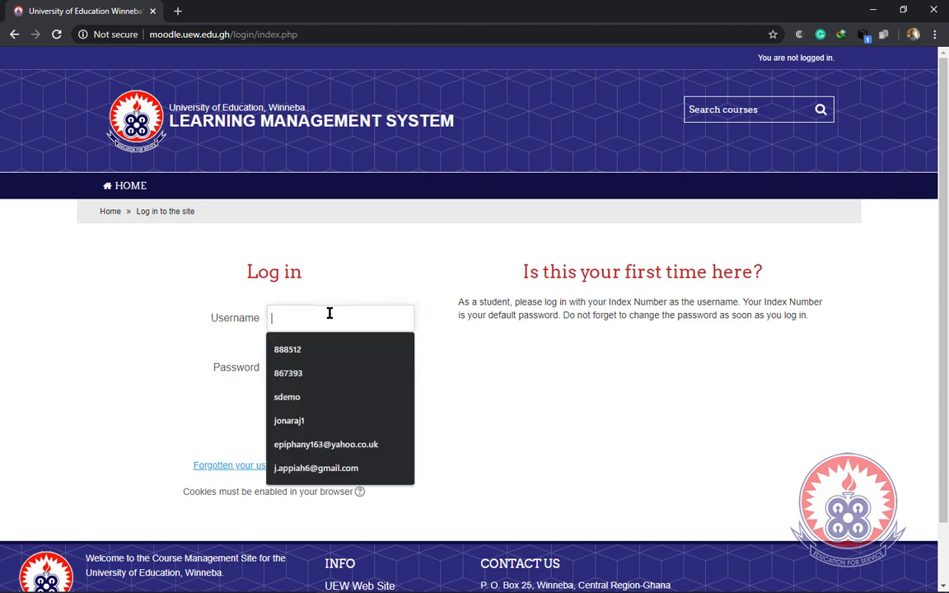
text(123)
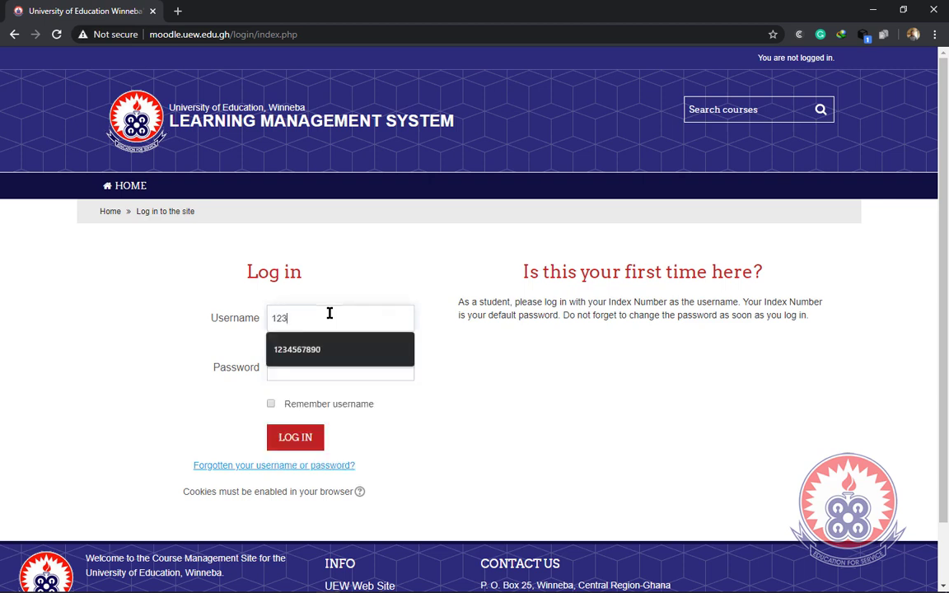
text(4567890)
click(316, 367)
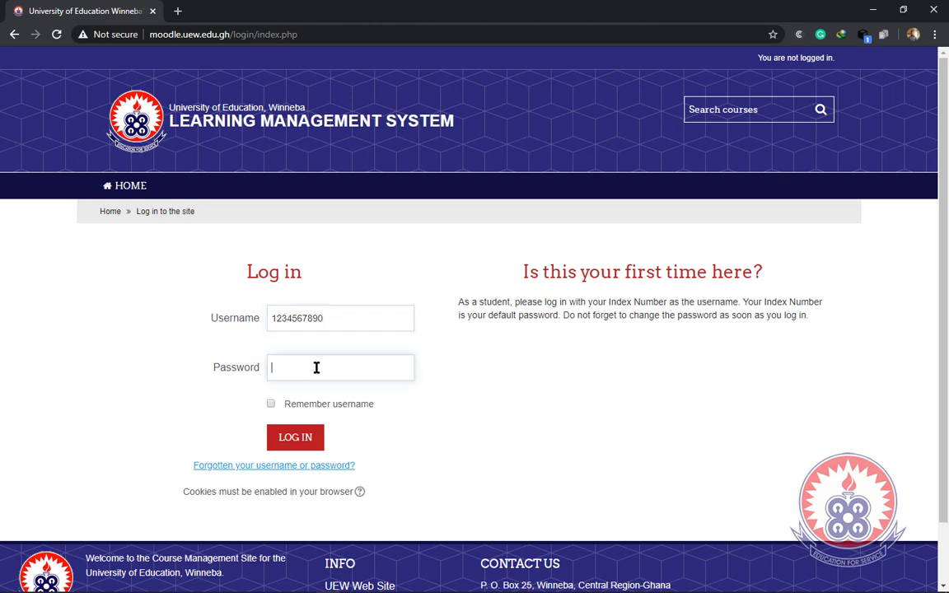
text(1234567890)
drag(565, 319, 718, 358)
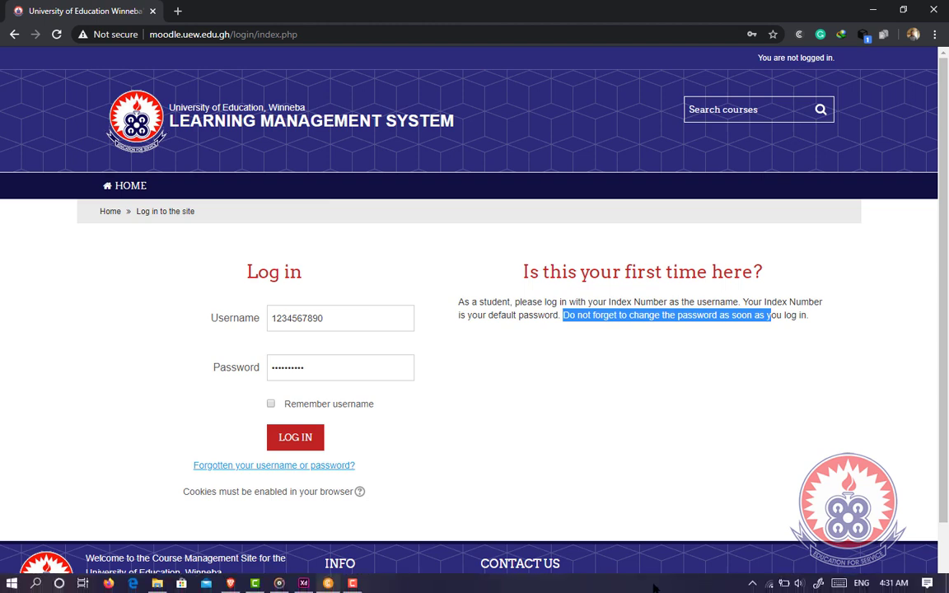
click(273, 368)
- Log in and enter the default password as Current password on the Change password page
click(299, 442)
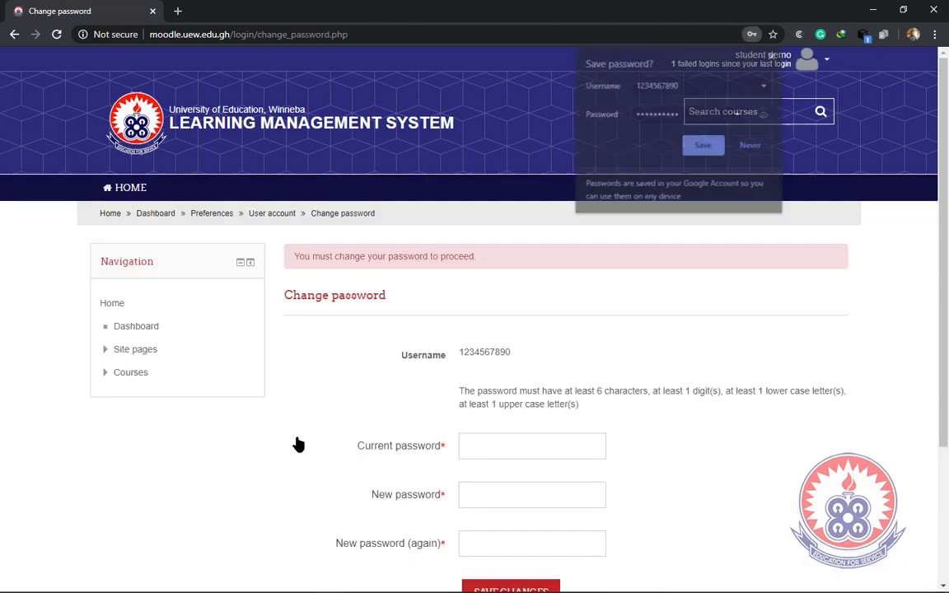
scroll(535, 346, down, 2)
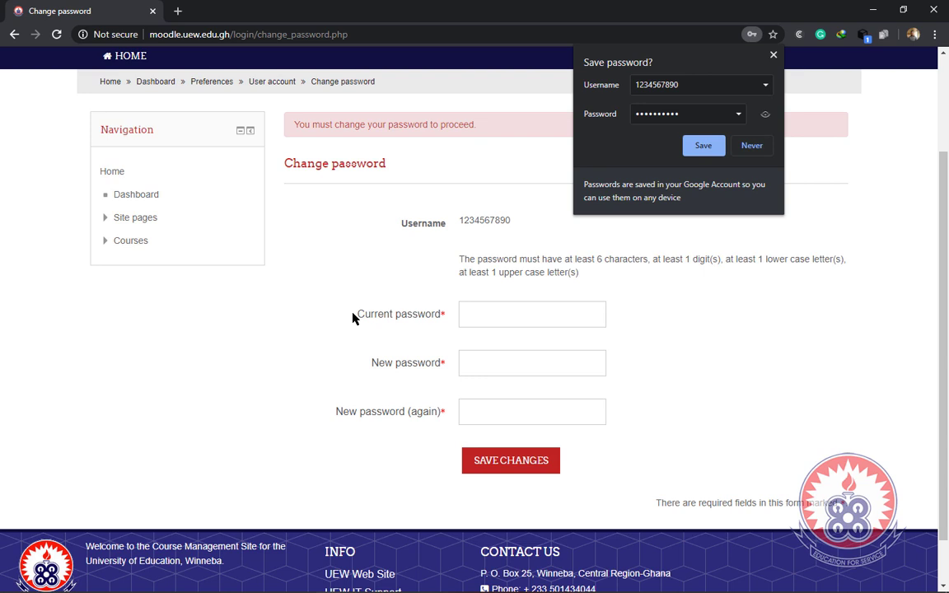
click(480, 313)
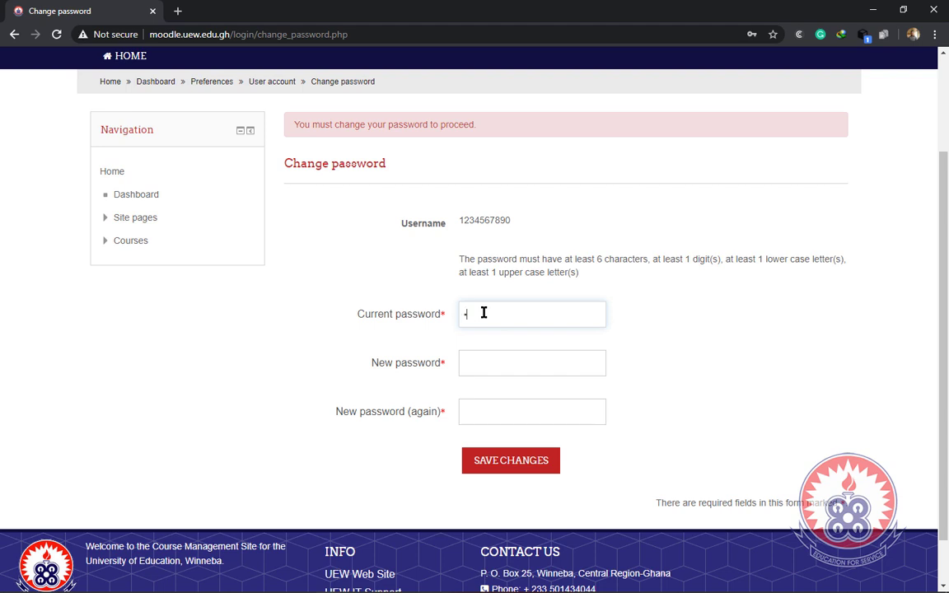
text(••••••••••)
- Fill both New password fields with the same new password
click(509, 363)
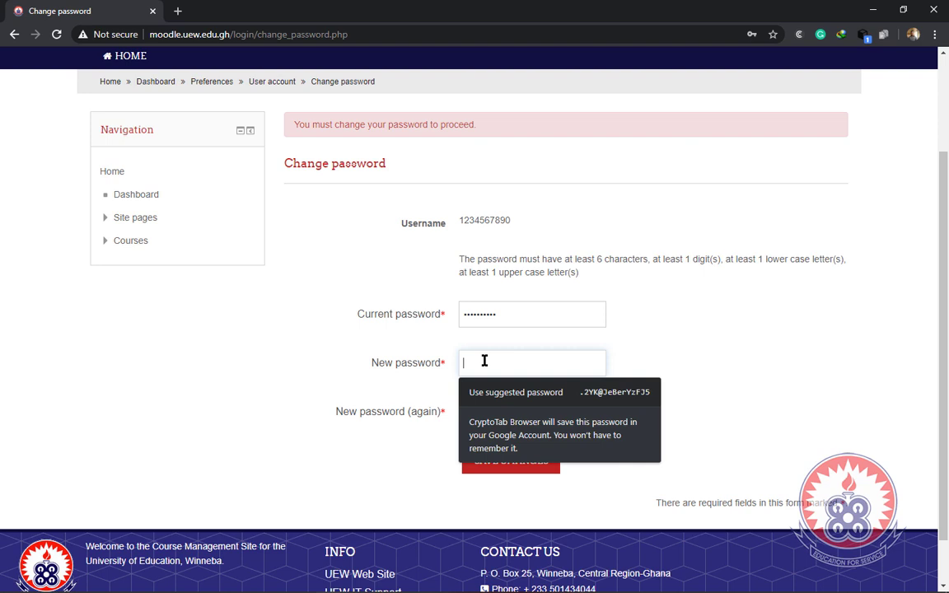
text(•••••••)
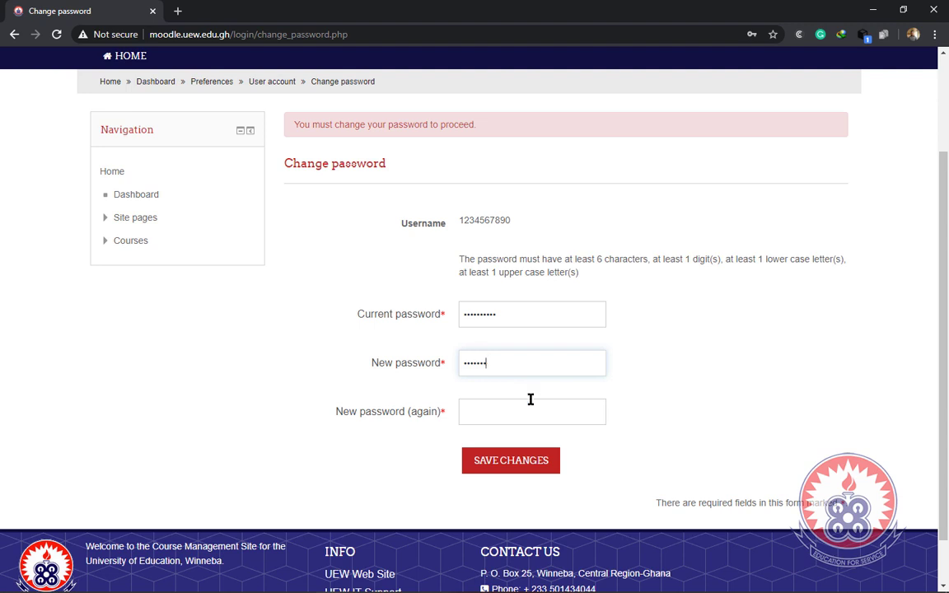
click(510, 416)
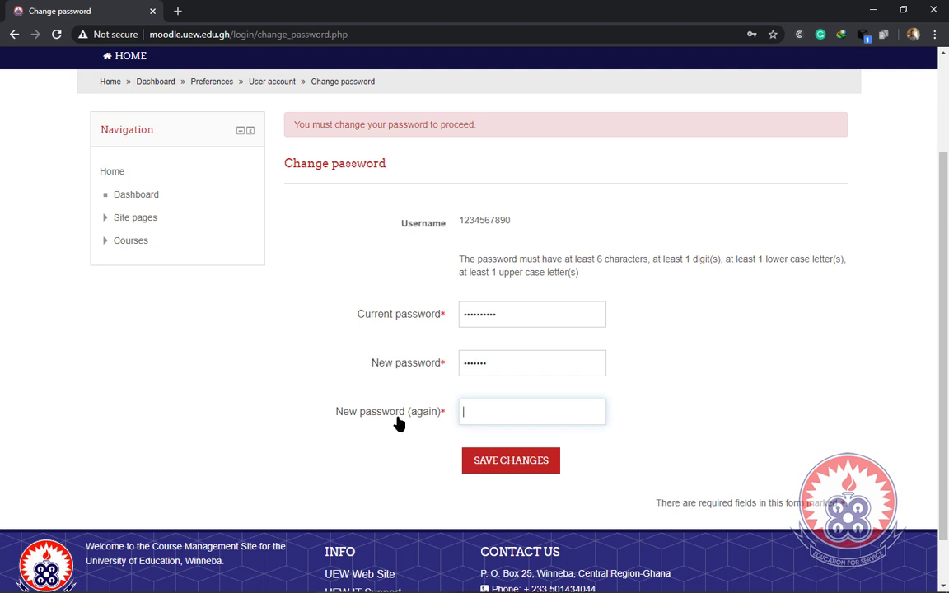
click(491, 362)
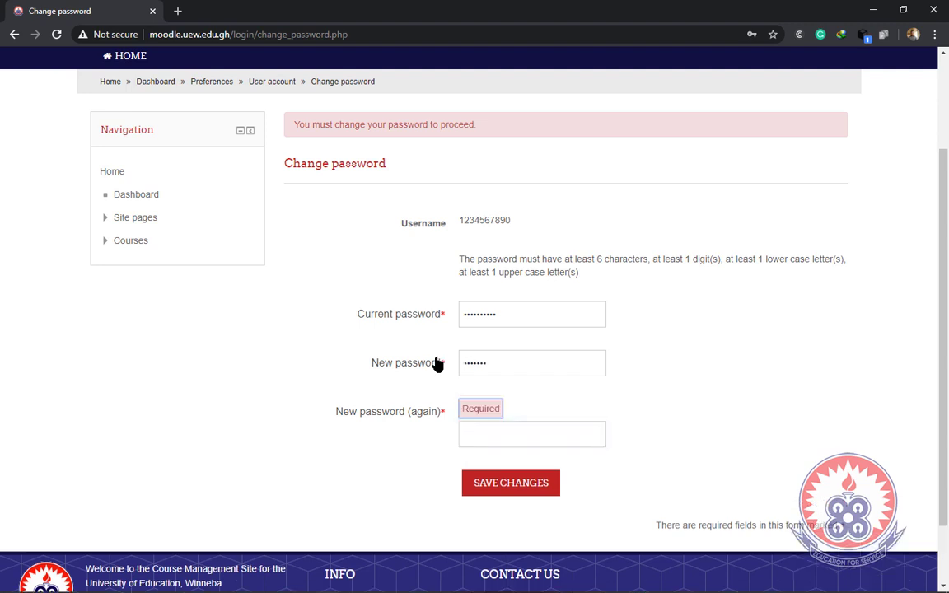
click(473, 435)
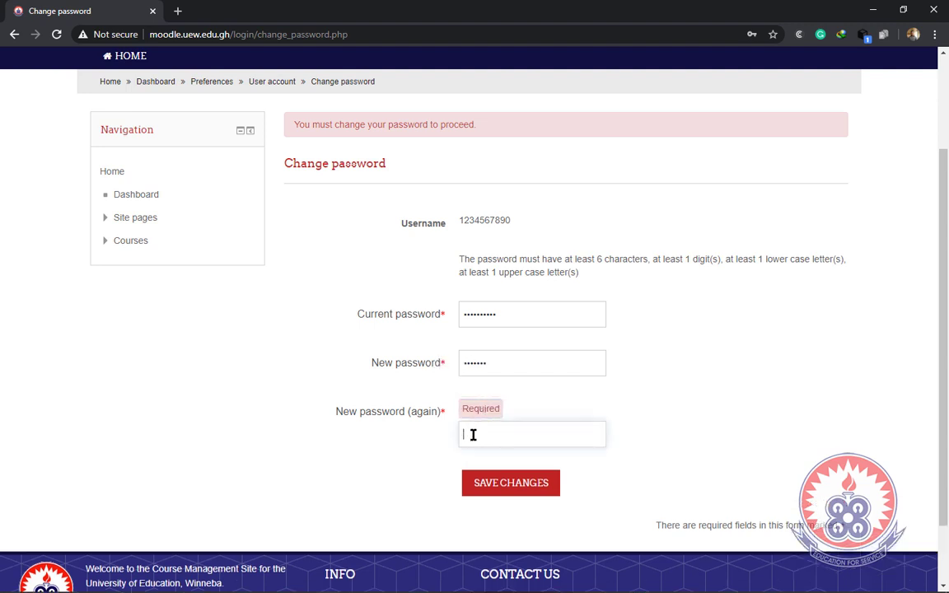
text(•••••••)
- Submit the Change password form with Save changes
click(509, 486)
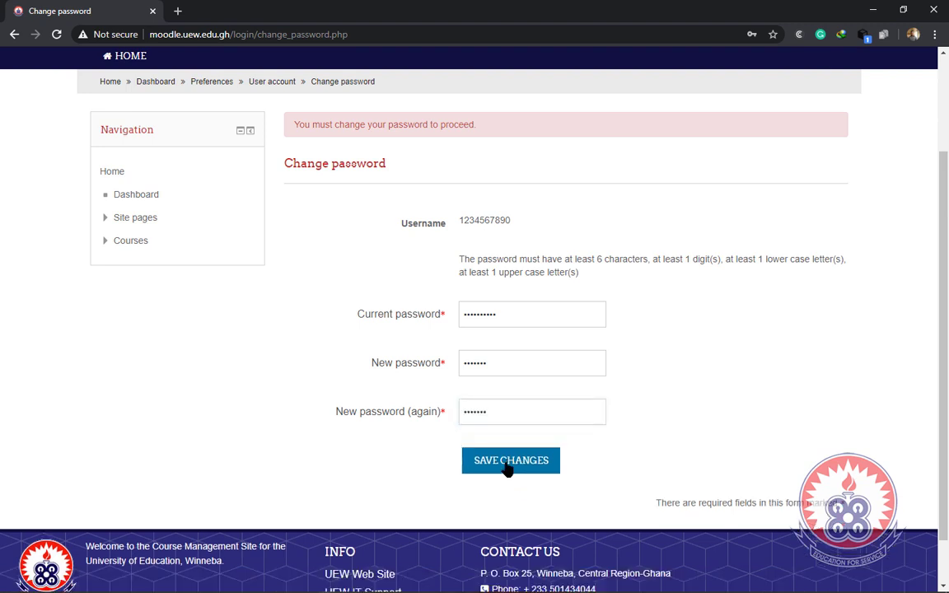
click(508, 467)
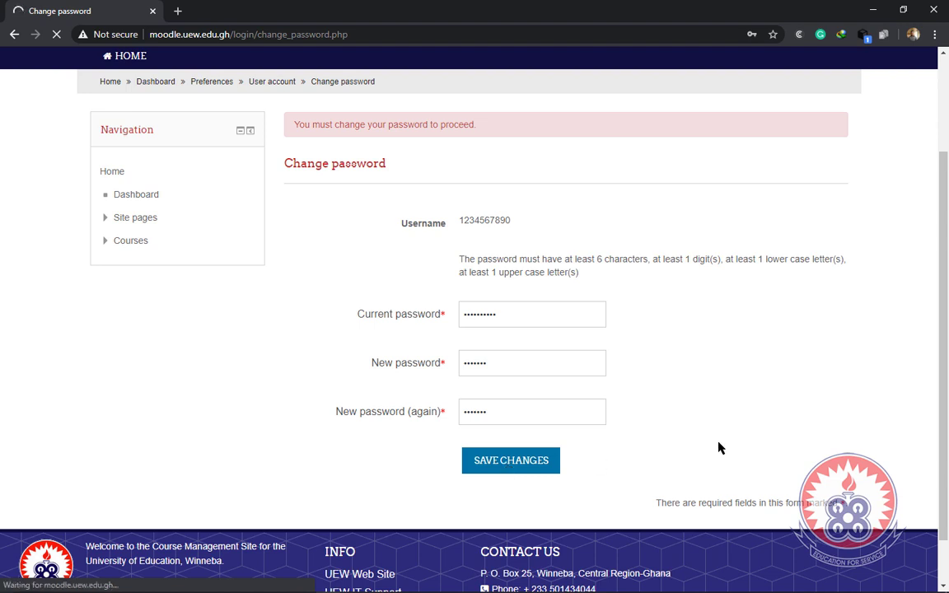